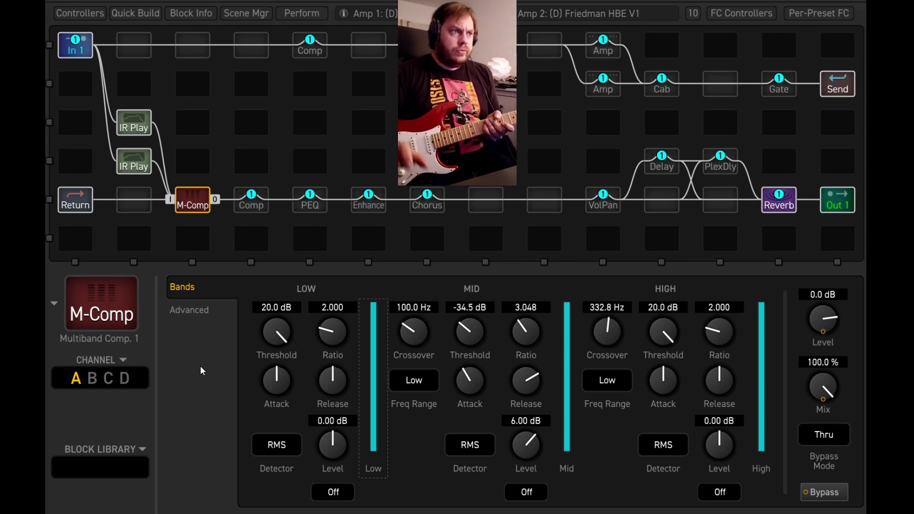
# - Review the settings of both IR Players and the Multiband Compressor
pyautogui.click(138, 134)
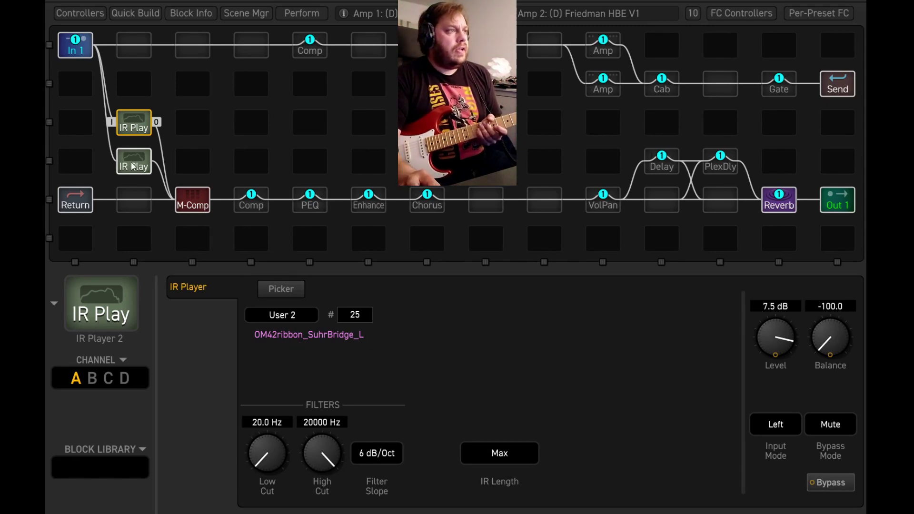
pyautogui.click(148, 170)
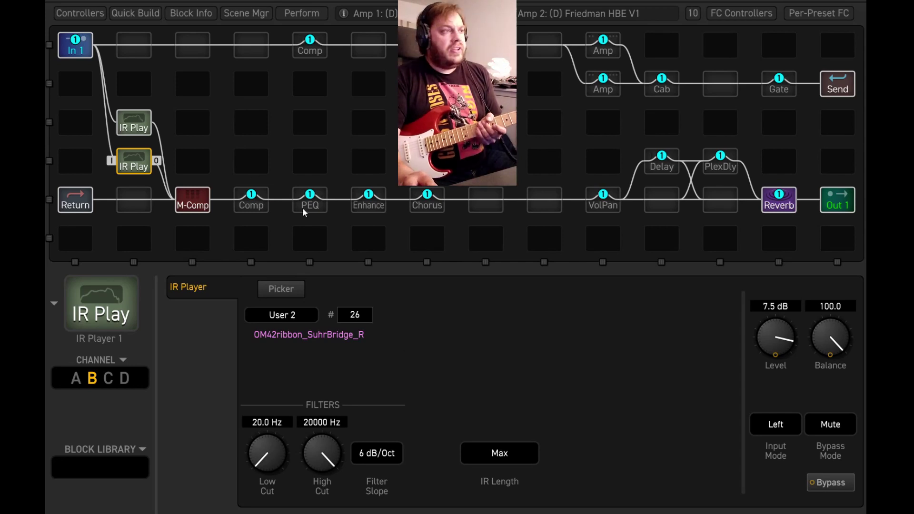
pyautogui.click(194, 203)
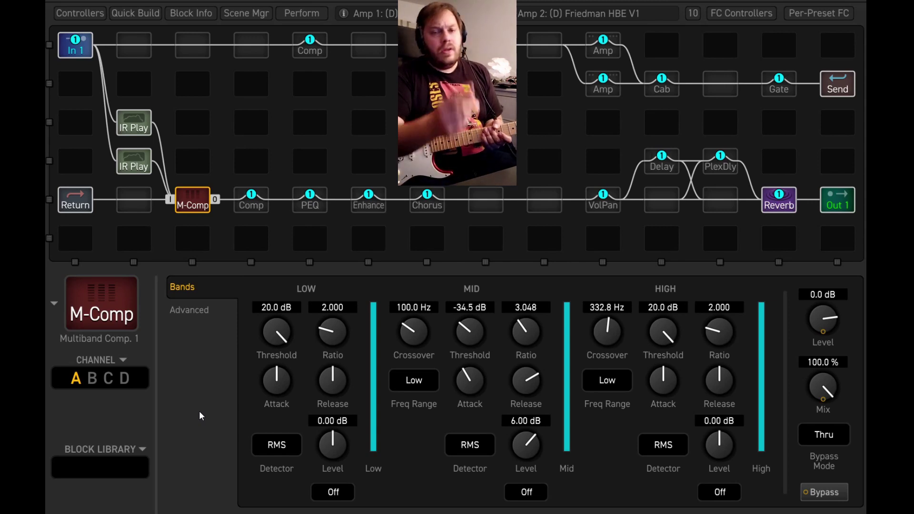
pyautogui.click(135, 126)
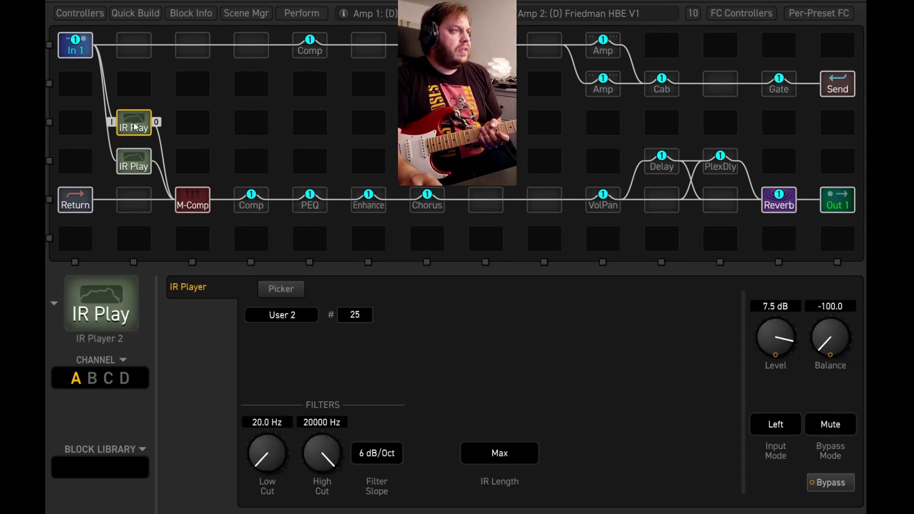
pyautogui.click(136, 153)
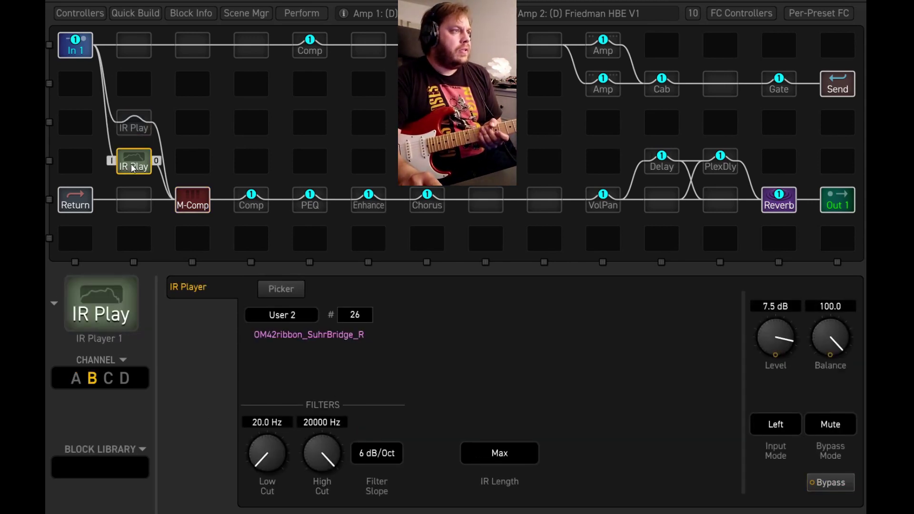
pyautogui.click(200, 208)
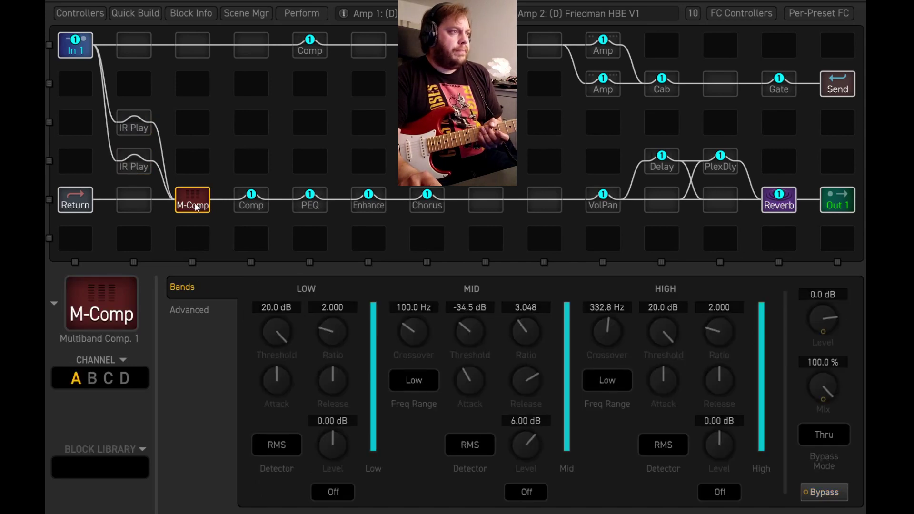
# - Change the lower IR Player's Bypass Mode from Mute to Thru
pyautogui.click(133, 167)
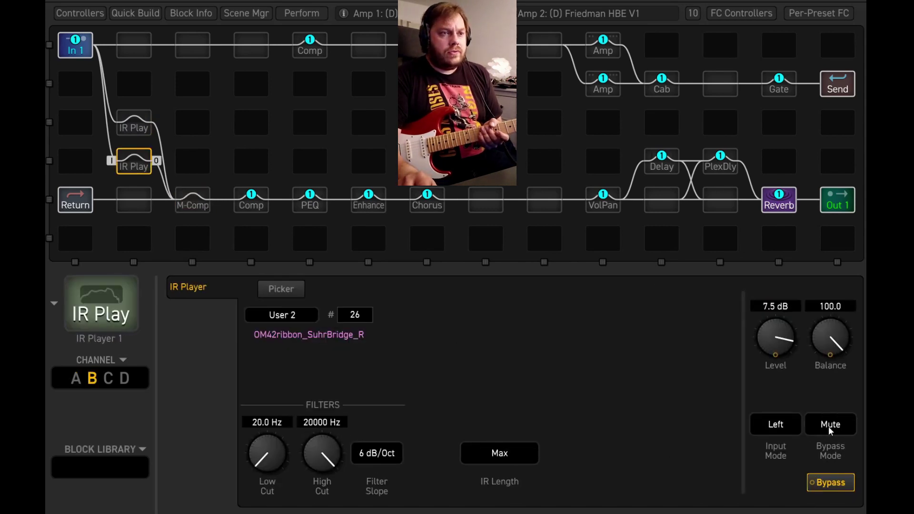
pyautogui.click(830, 424)
pyautogui.click(831, 458)
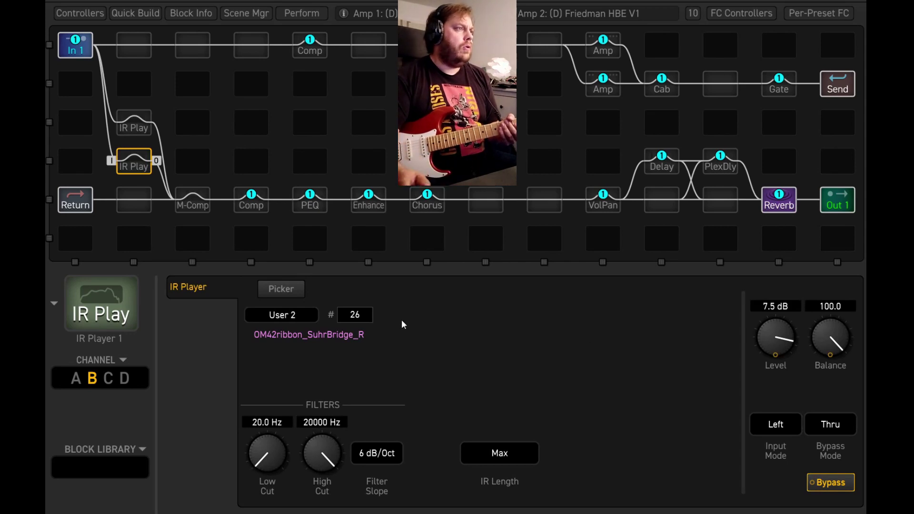
pyautogui.click(140, 130)
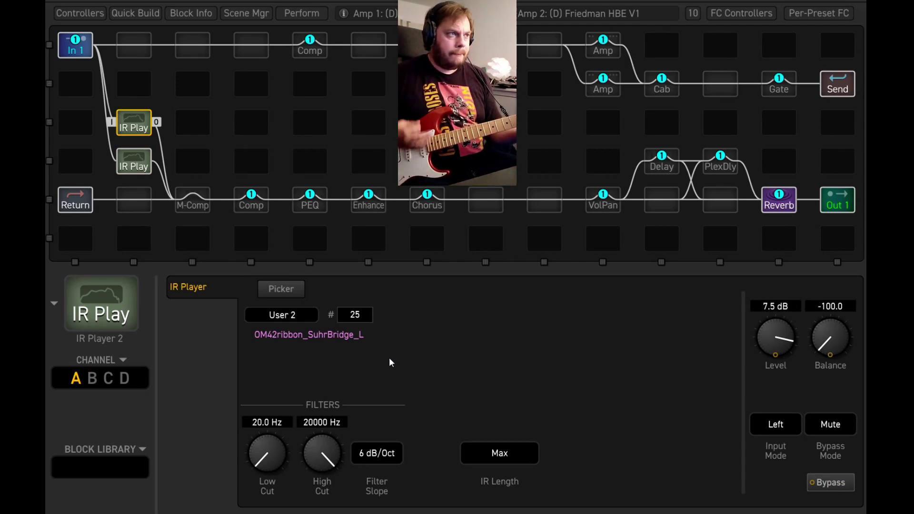
pyautogui.click(193, 197)
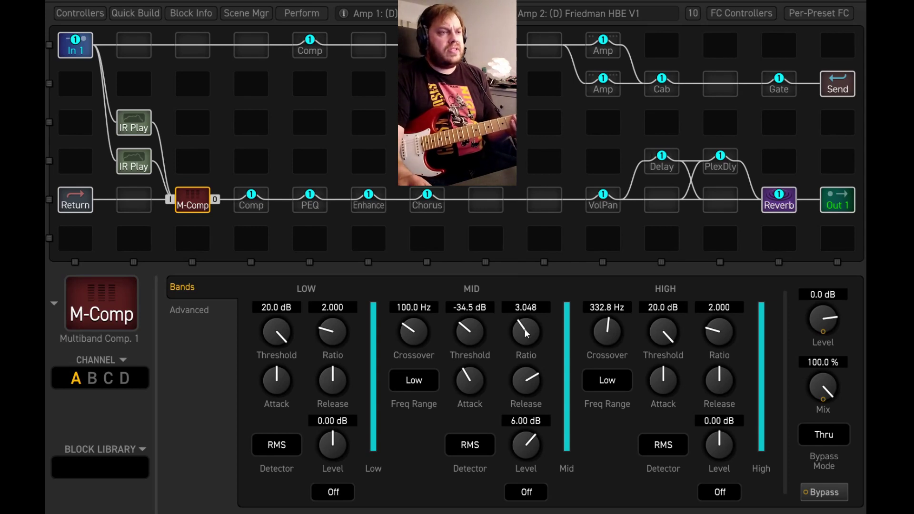
pyautogui.moveTo(526, 382)
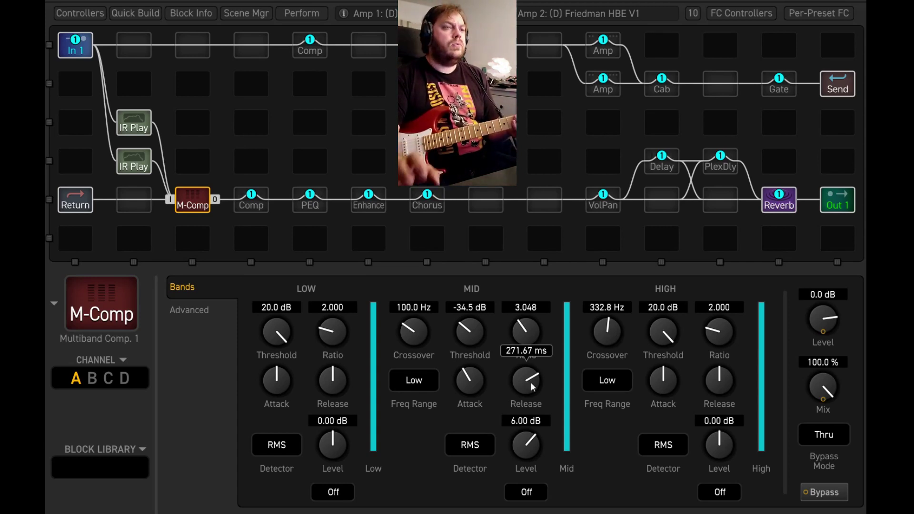
# - Tune the Multiband Compressor's mid-band release to about 178 ms and show the Advanced page
pyautogui.moveTo(532, 387); pyautogui.dragTo(531, 343)
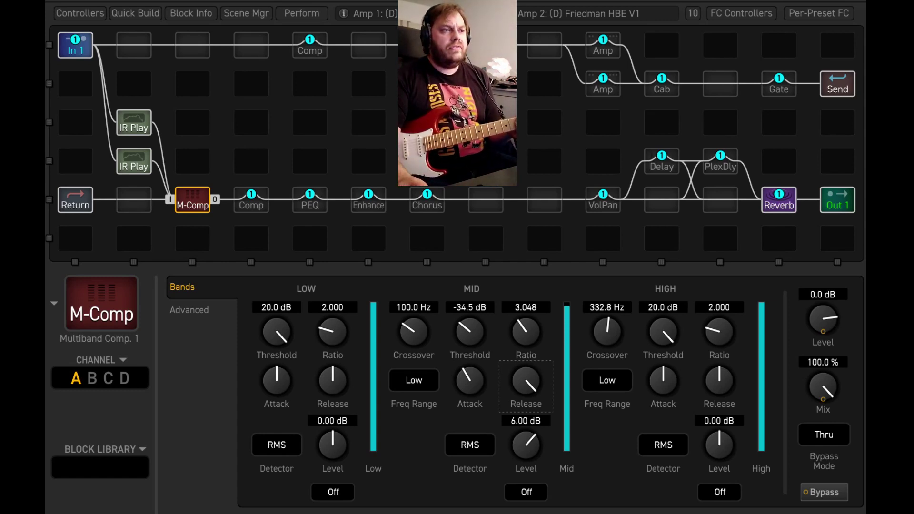
pyautogui.moveTo(525, 383); pyautogui.dragTo(525, 418)
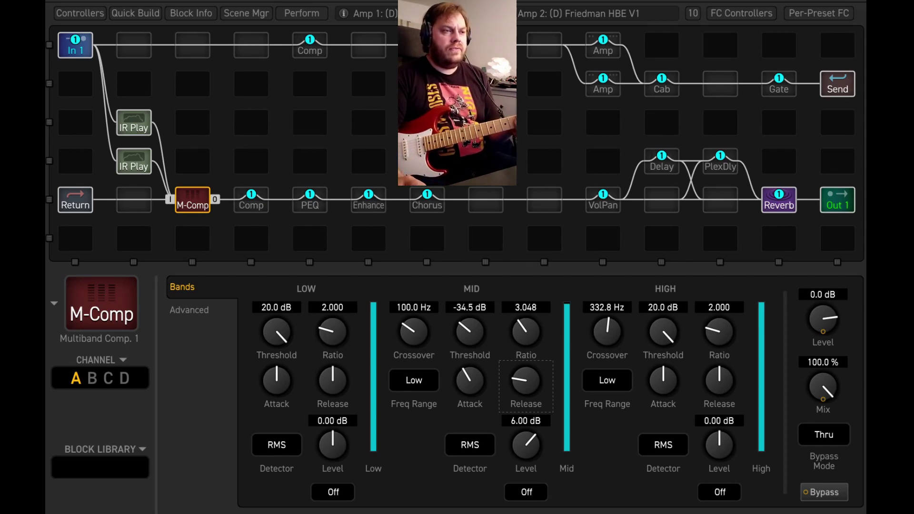
pyautogui.moveTo(526, 382); pyautogui.dragTo(518, 364)
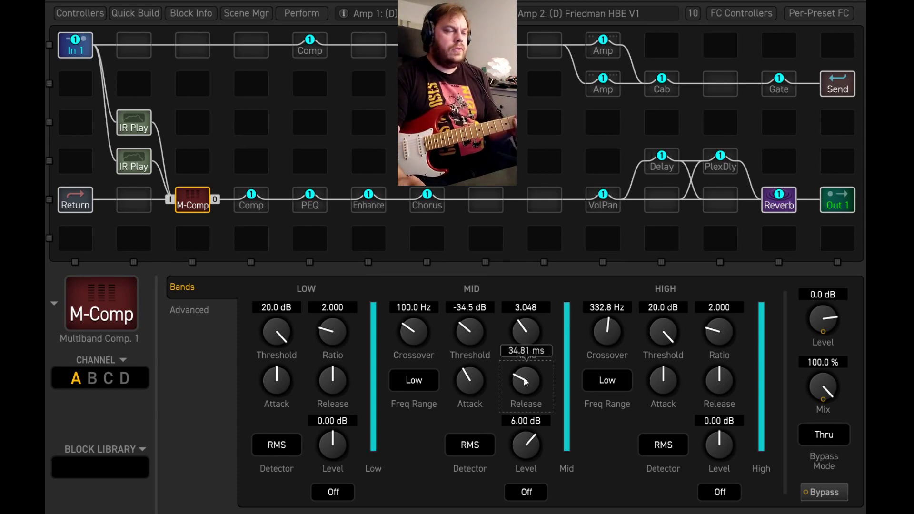
pyautogui.moveTo(524, 382); pyautogui.dragTo(540, 234)
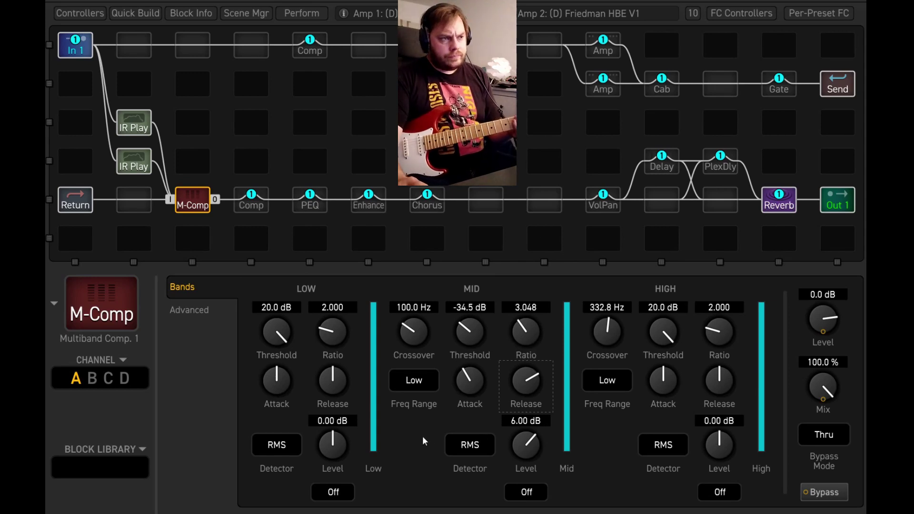
pyautogui.moveTo(469, 380)
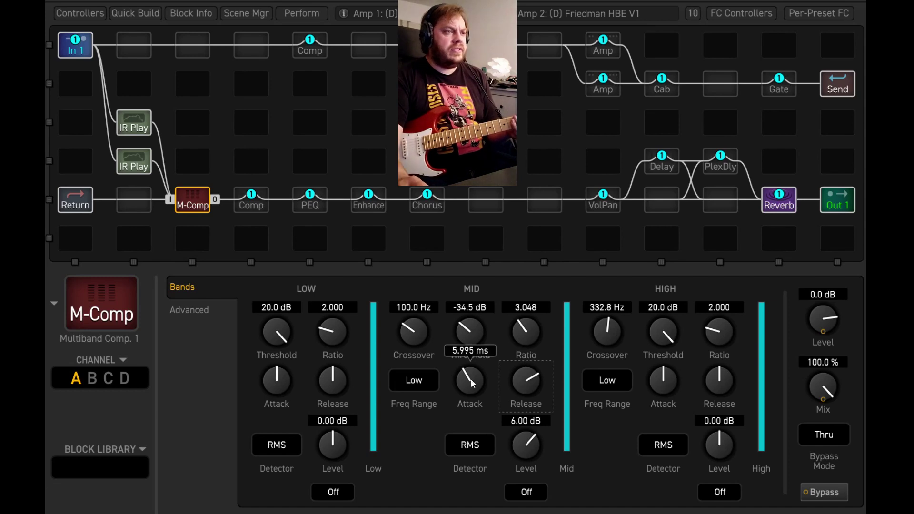
pyautogui.click(189, 309)
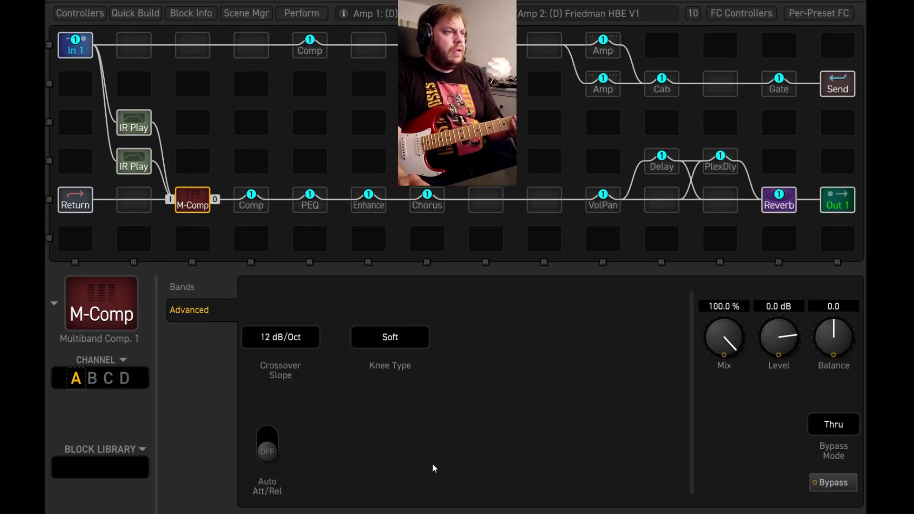
# - Leave Crossover Slope at 12 dB/Oct and go back to the Bands page
pyautogui.click(285, 343)
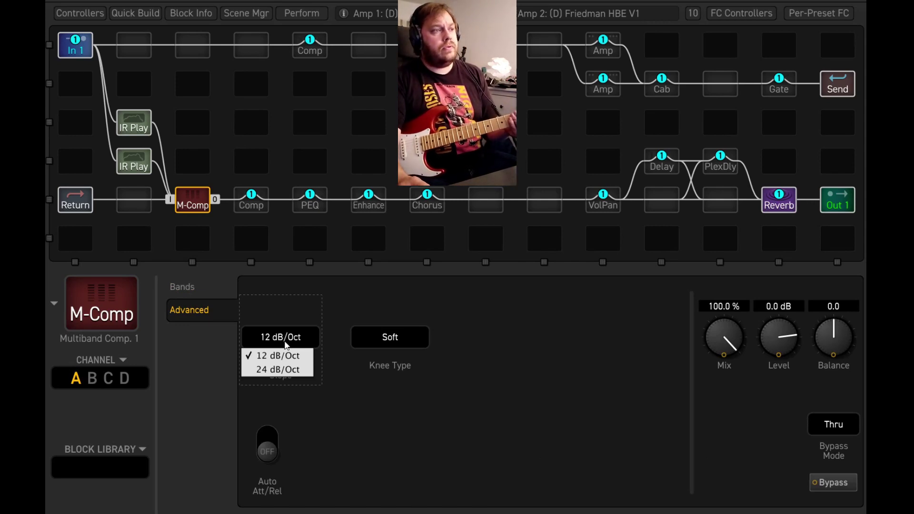
pyautogui.click(286, 343)
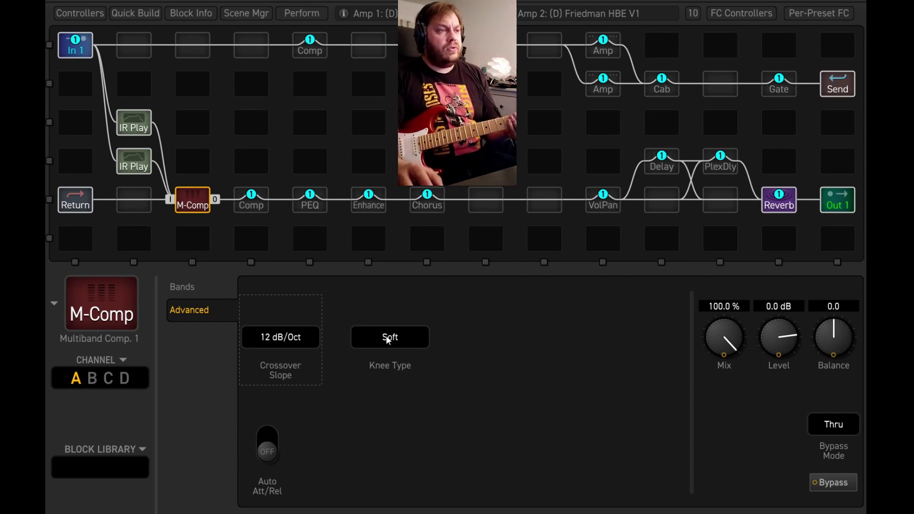
pyautogui.click(190, 291)
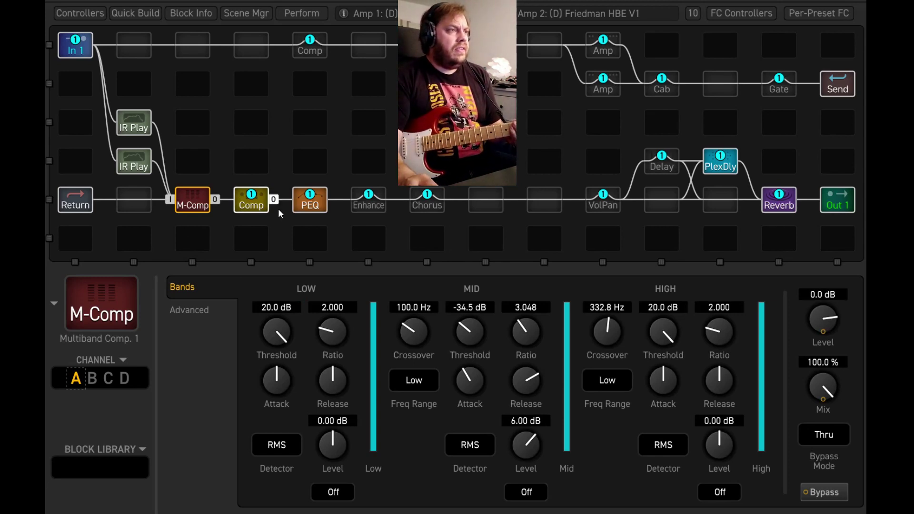
# - View the Compressor 2 block, then open the Chorus 1 block's settings
pyautogui.click(261, 208)
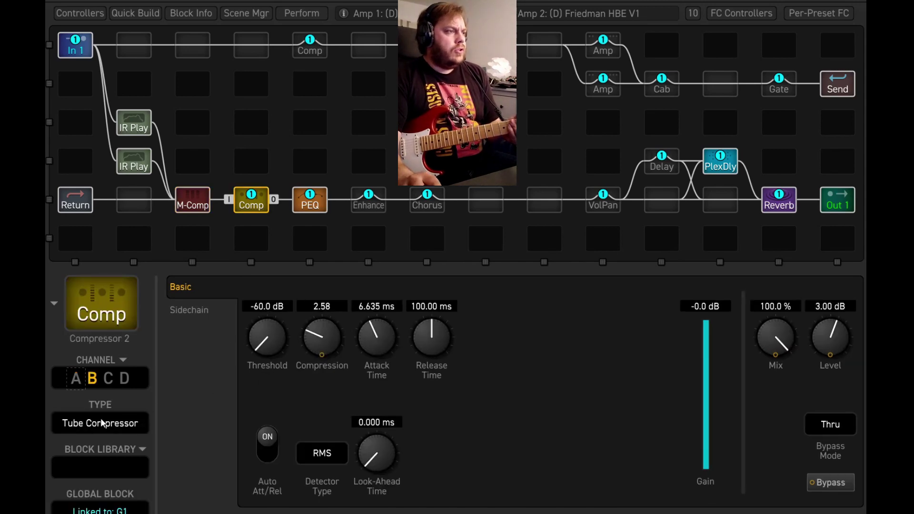
pyautogui.click(432, 210)
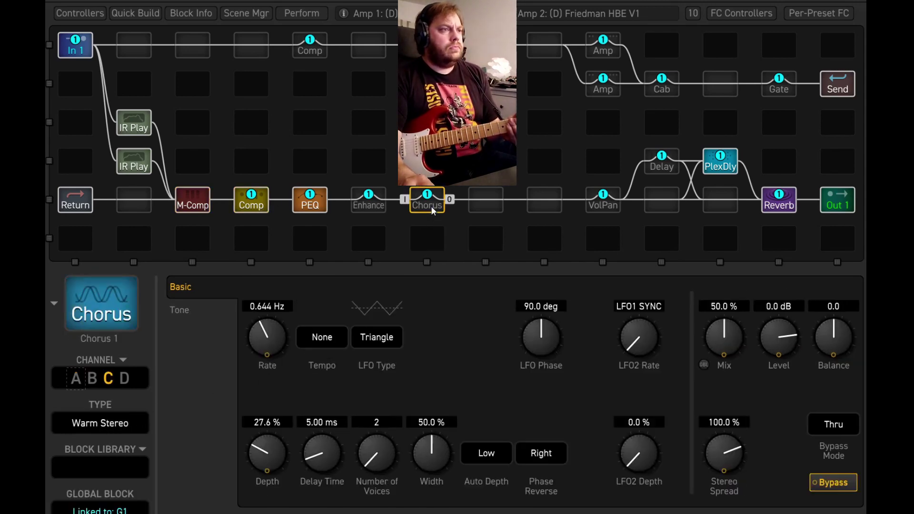